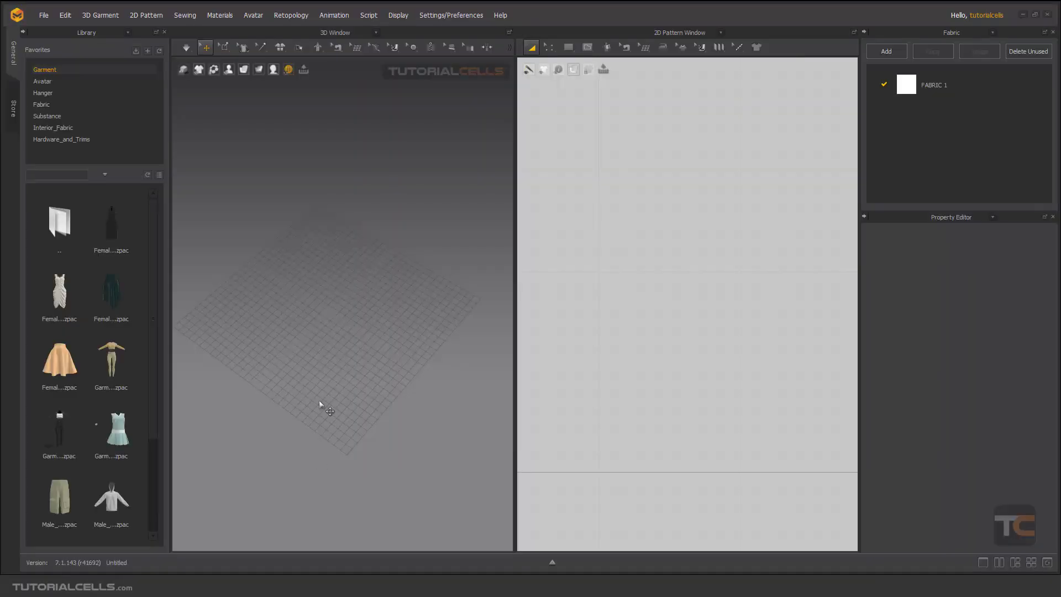
Step: Draw a tall rectangular pattern piece in the 2D window and move it toward the middle of the 3D grid
{"action": "middle_click_drag", "start_coordinate": [342, 321], "coordinate": [360, 316]}
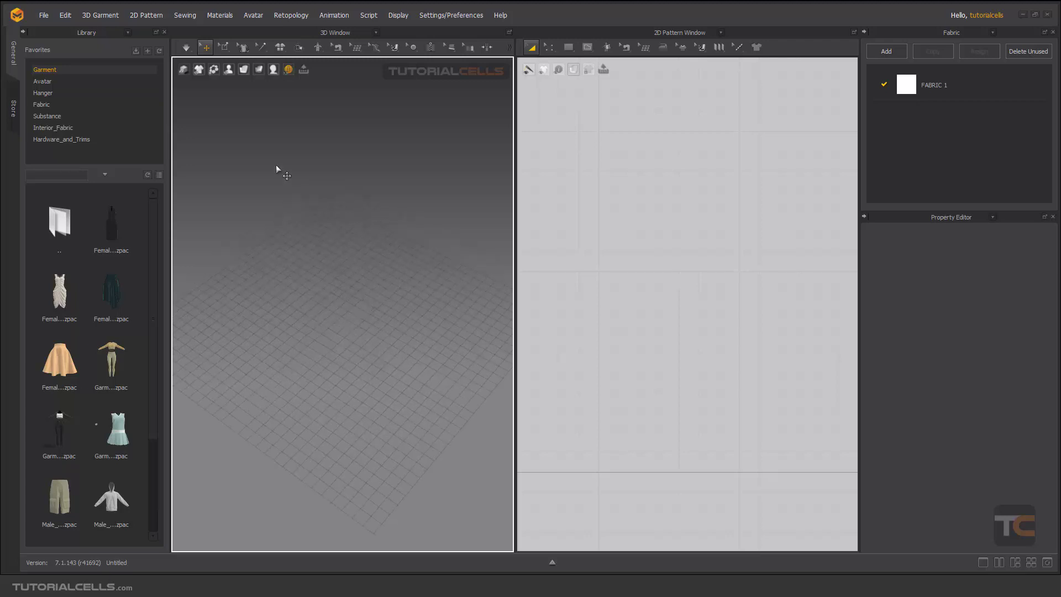
{"action": "left_click", "coordinate": [568, 47]}
{"action": "left_click_drag", "start_coordinate": [630, 194], "coordinate": [715, 371]}
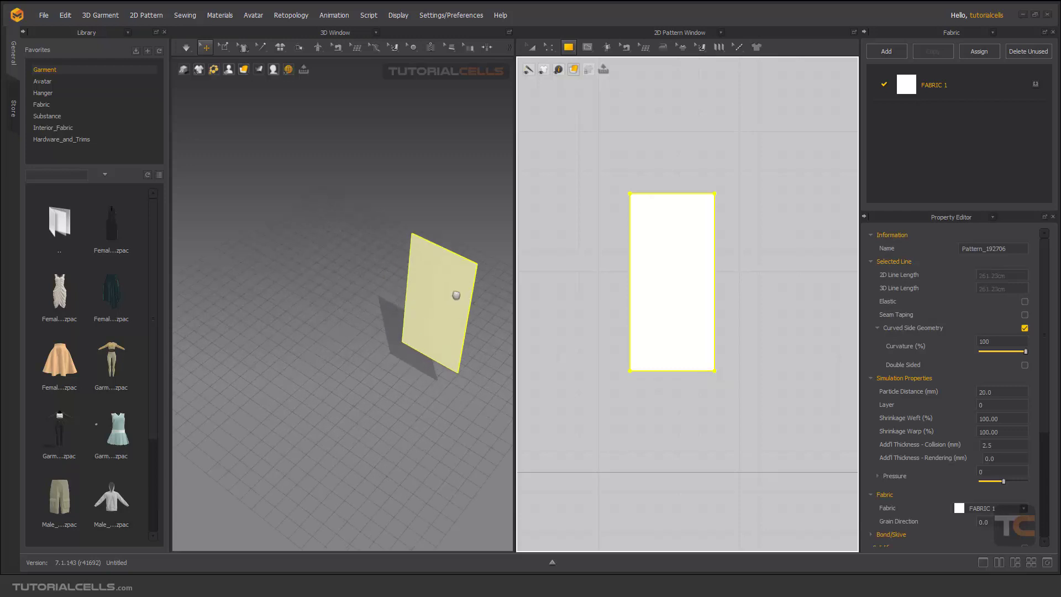
{"action": "middle_click_drag", "start_coordinate": [456, 295], "coordinate": [388, 270]}
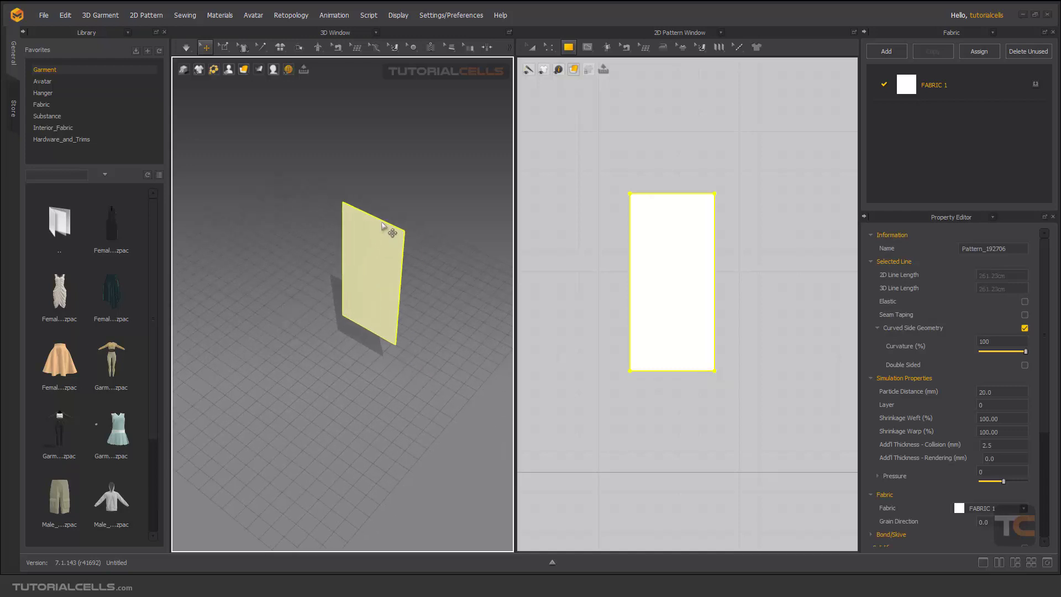
Step: Show the wind controller in the 3D window and place it in front of the rectangular piece at about X 893, Z 883
{"action": "mouse_move", "coordinate": [291, 71]}
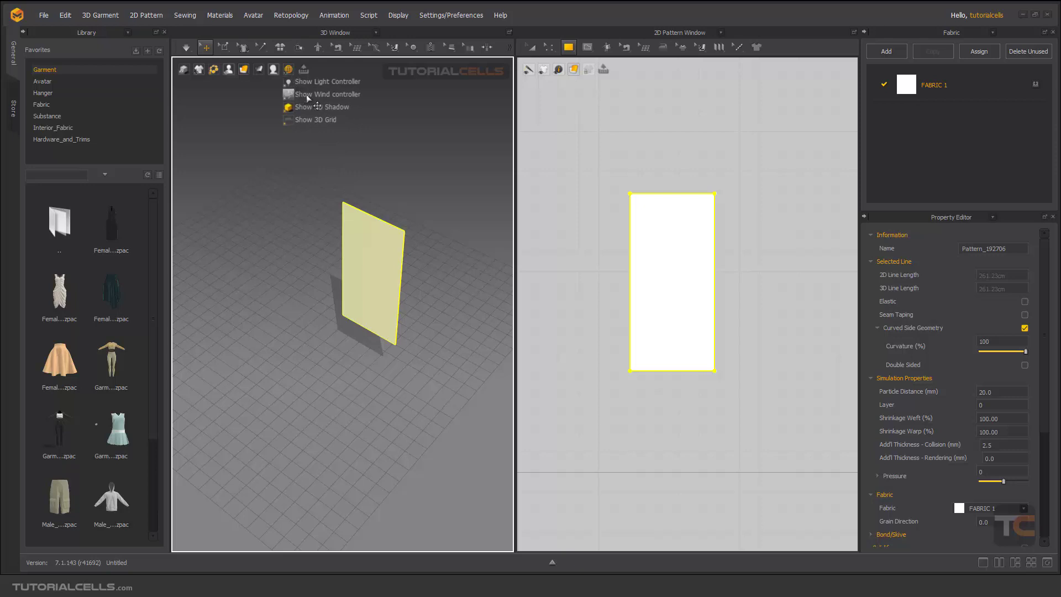
{"action": "left_click", "coordinate": [306, 95]}
{"action": "scroll", "coordinate": [400, 183], "scroll_direction": "down", "scroll_amount": 3}
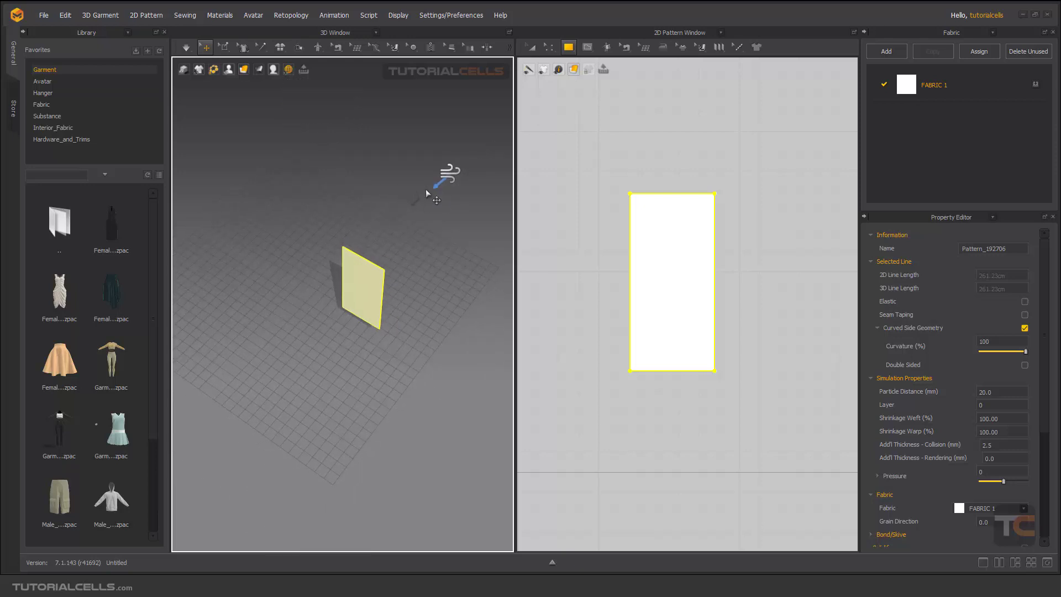
{"action": "left_click", "coordinate": [449, 174]}
{"action": "left_click_drag", "start_coordinate": [450, 193], "coordinate": [322, 354]}
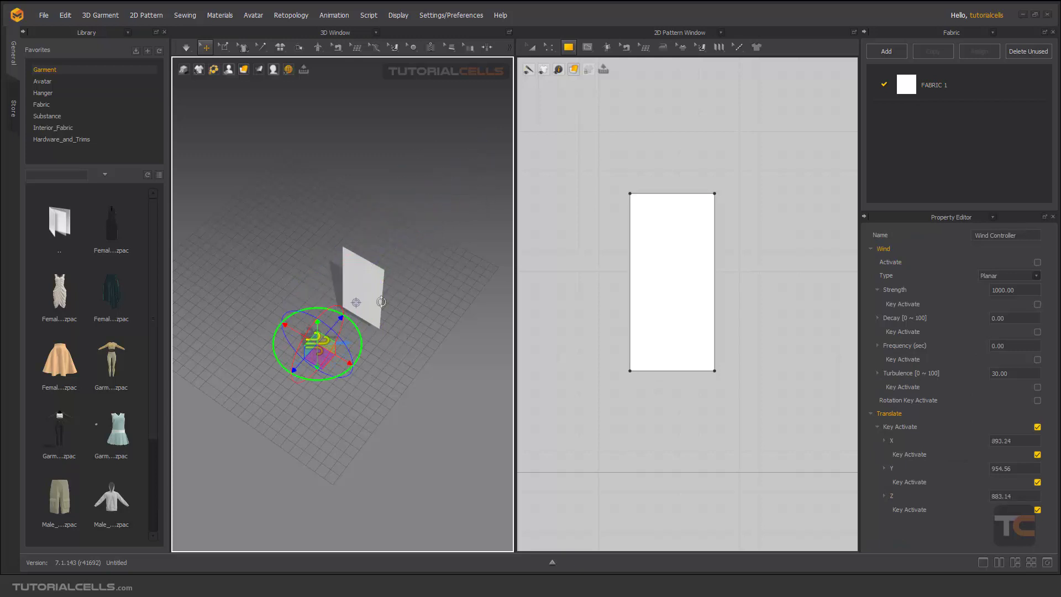
{"action": "scroll", "coordinate": [332, 282], "scroll_direction": "up", "scroll_amount": 3}
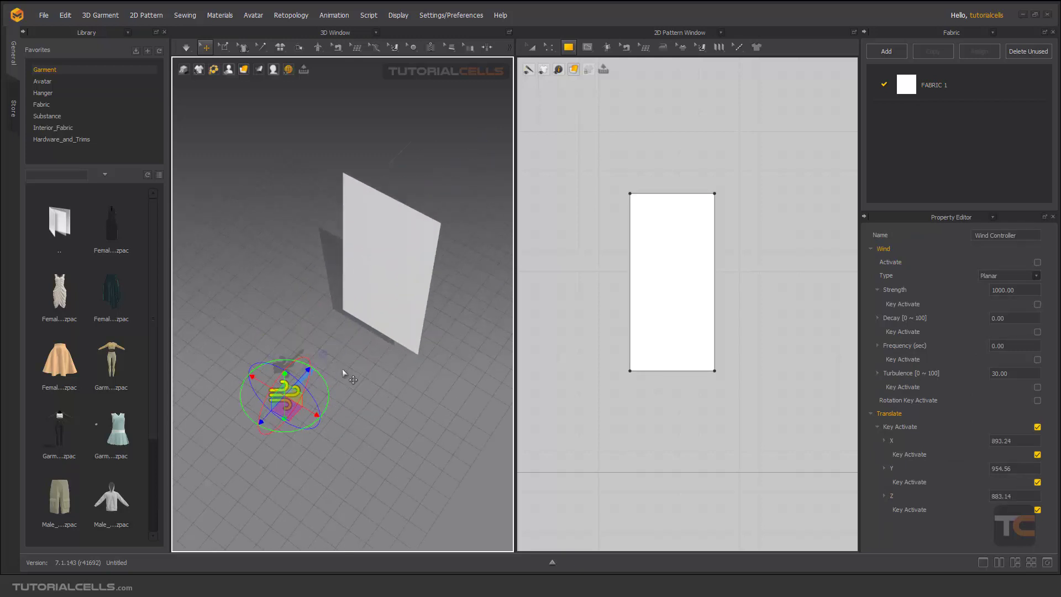
{"action": "left_click", "coordinate": [361, 377]}
{"action": "mouse_move", "coordinate": [303, 382]}
{"action": "right_mouse_down"}
{"action": "mouse_move", "coordinate": [312, 318]}
{"action": "mouse_move", "coordinate": [284, 310]}
{"action": "mouse_move", "coordinate": [304, 361]}
{"action": "right_mouse_up"}
{"action": "scroll", "coordinate": [313, 376], "scroll_direction": "down", "scroll_amount": 3}
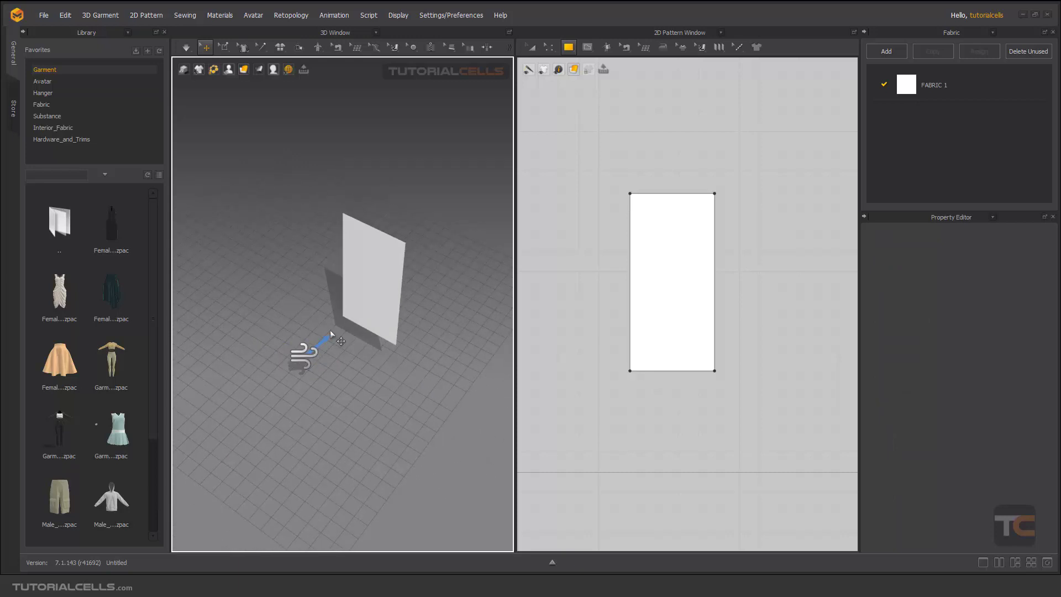
{"action": "left_click", "coordinate": [321, 366]}
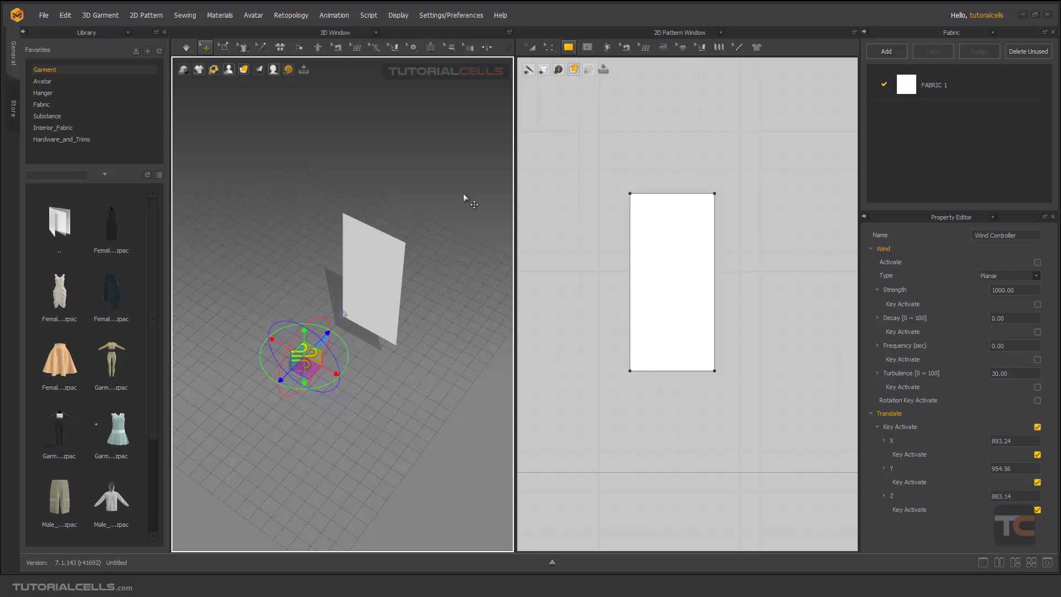
Step: Simulate the unpinned rectangular piece briefly and undo the simulated fall
{"action": "left_click", "coordinate": [186, 48]}
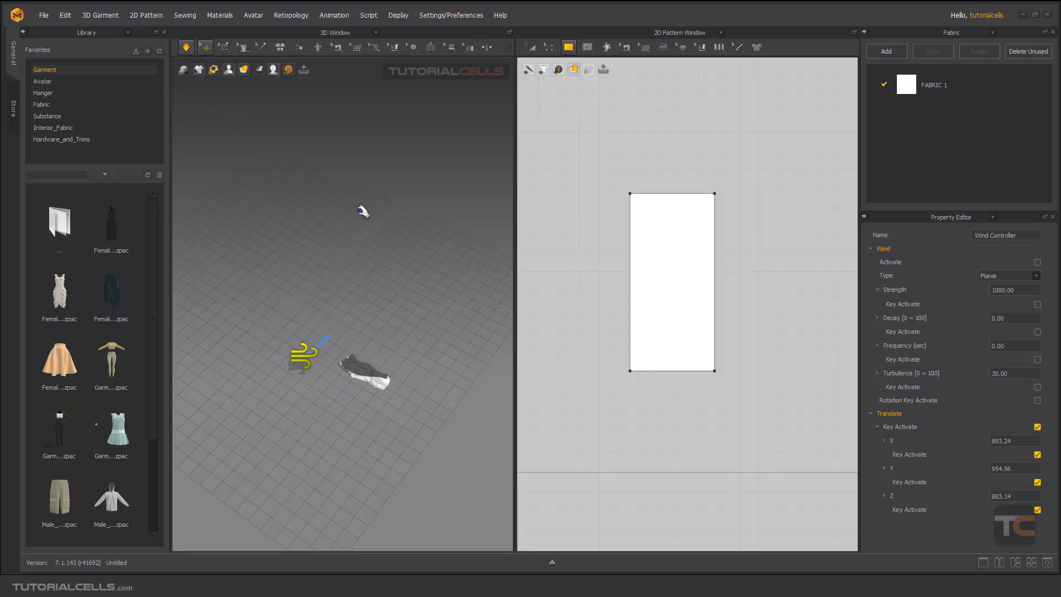
{"action": "key", "text": "space"}
{"action": "key", "text": "ctrl+z"}
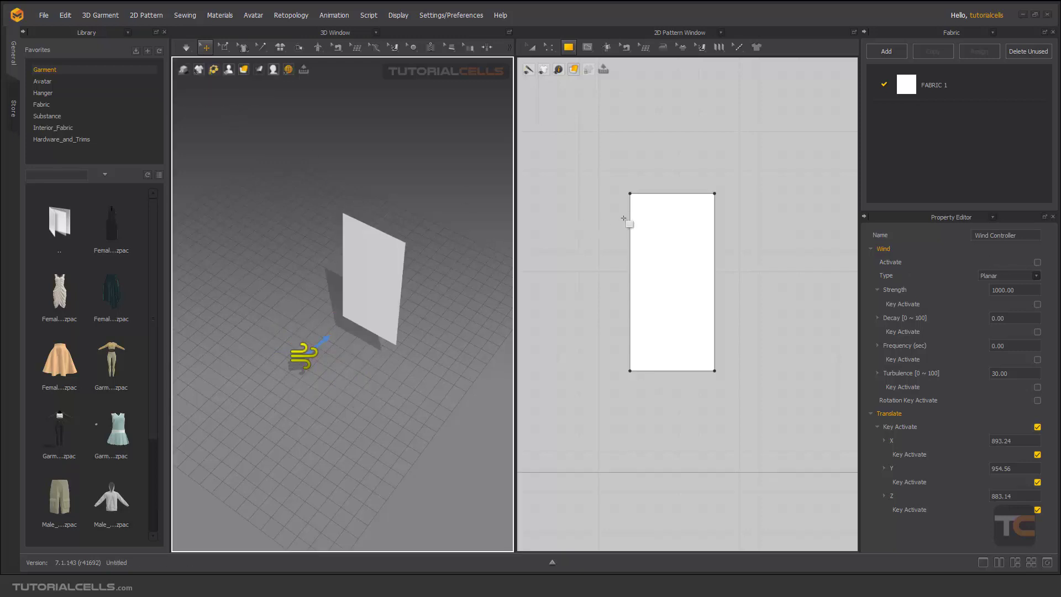
Step: Pin the rectangle's top edge with Pin (Box) and simulate the hanging cloth, tugging it lightly
{"action": "left_click", "coordinate": [223, 47]}
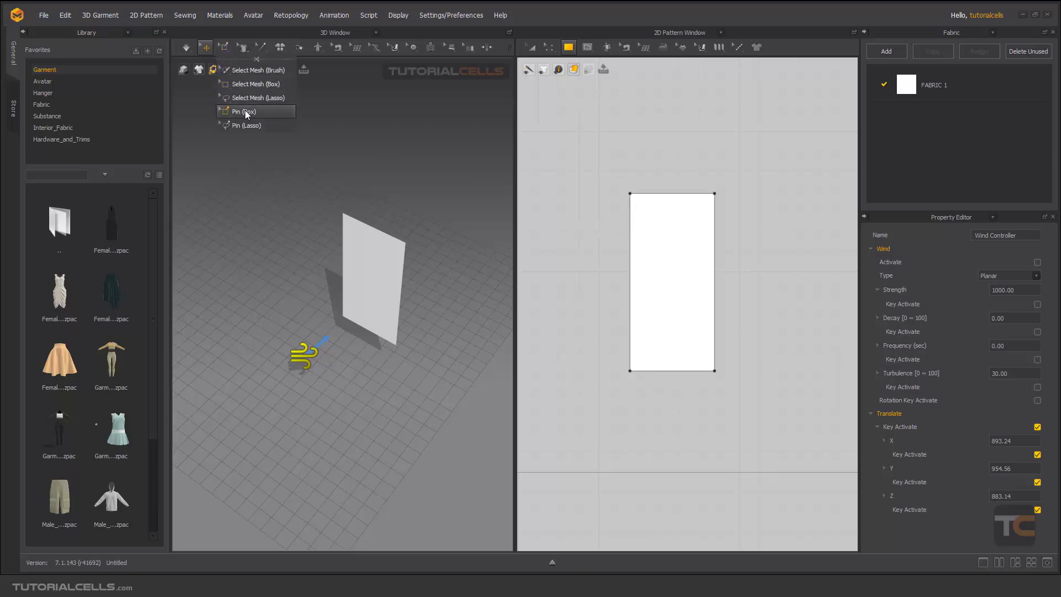
{"action": "left_click", "coordinate": [237, 109]}
{"action": "left_click_drag", "start_coordinate": [615, 178], "coordinate": [748, 204]}
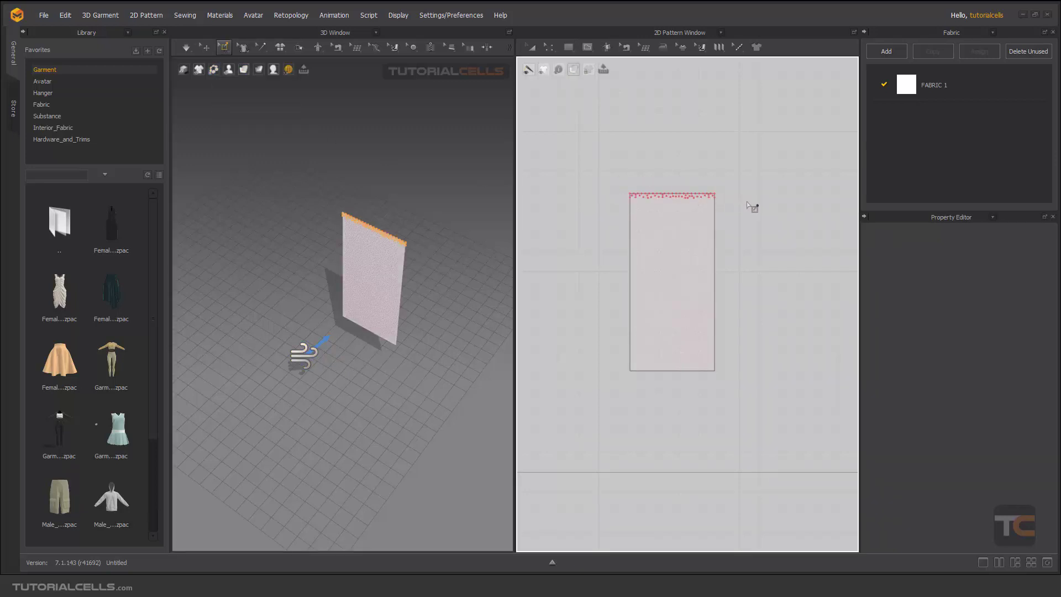
{"action": "key", "text": "q"}
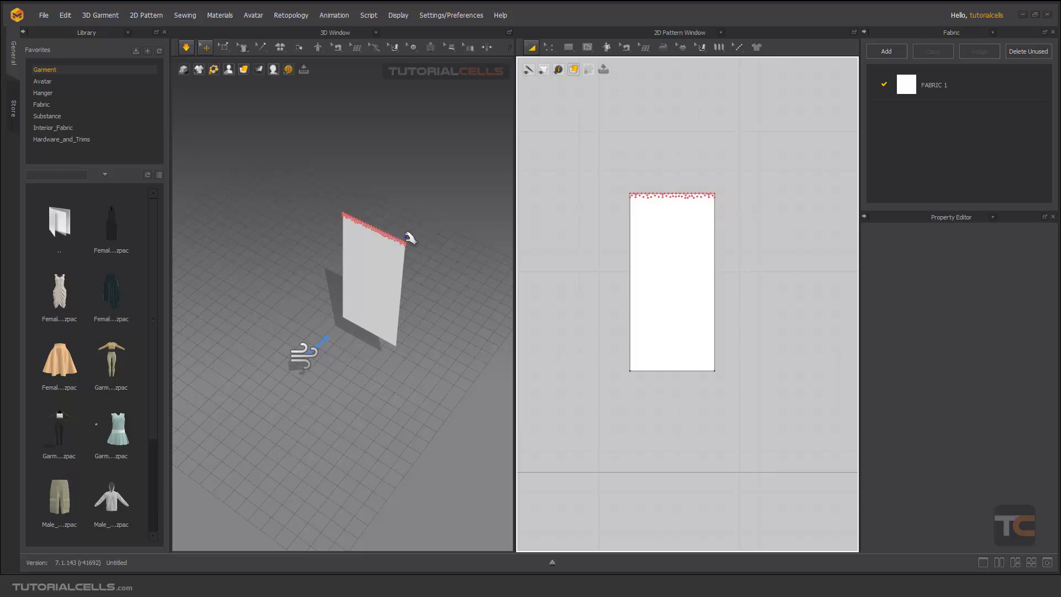
{"action": "left_click", "coordinate": [395, 279]}
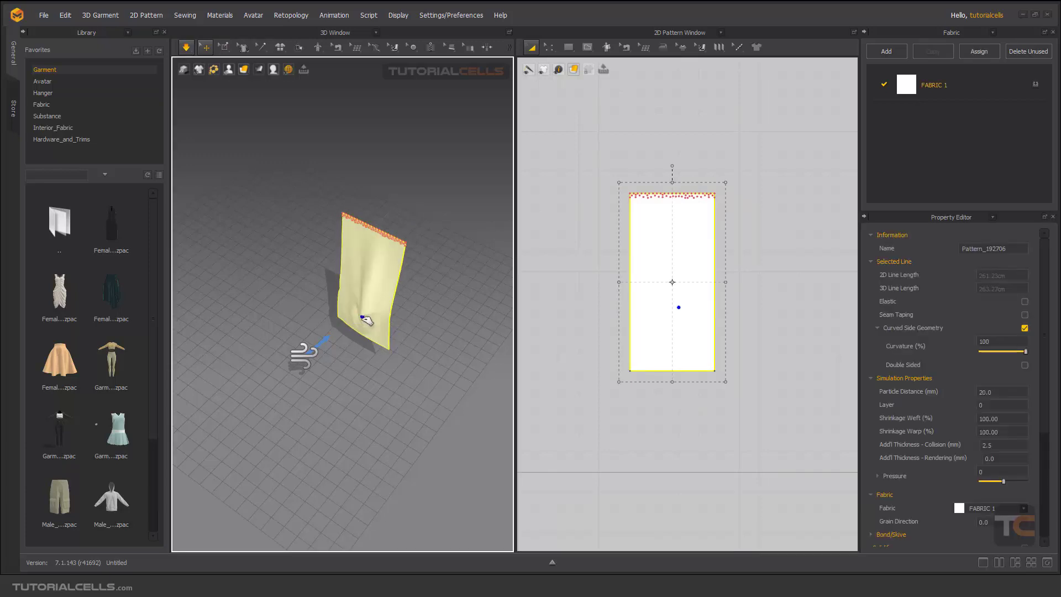
Step: Activate the wind controller while the simulation runs so that it blows on the pinned cloth
{"action": "left_click", "coordinate": [305, 355]}
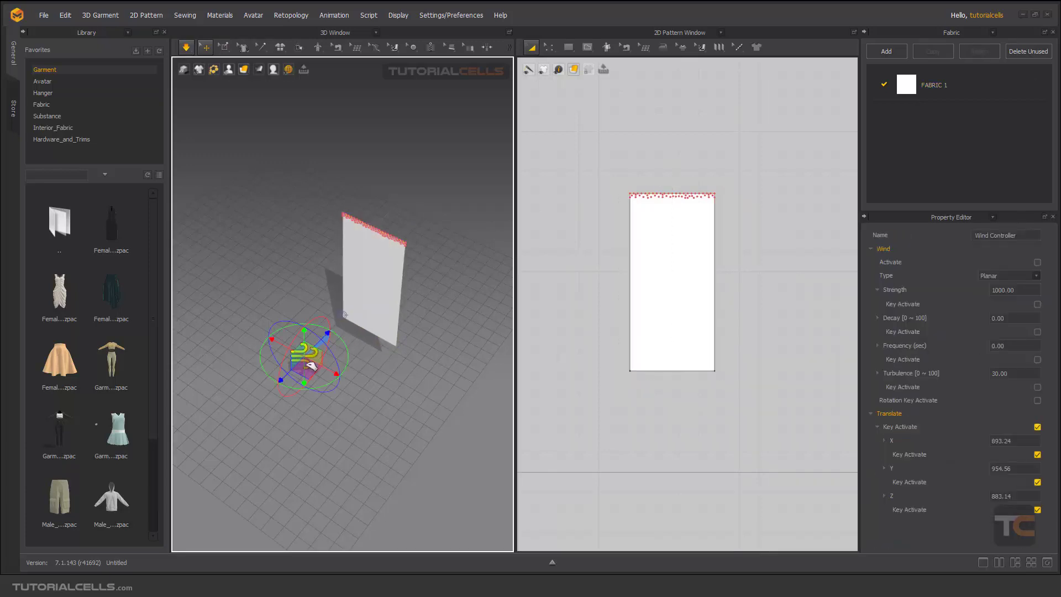
{"action": "left_click", "coordinate": [1037, 262]}
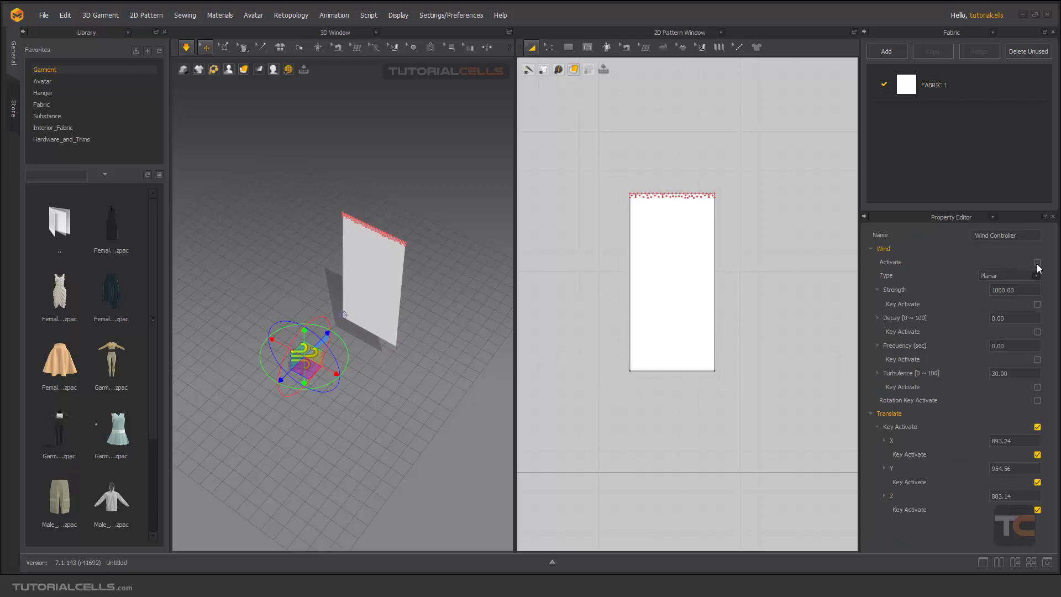
{"action": "scroll", "coordinate": [416, 289], "scroll_direction": "down", "scroll_amount": 3}
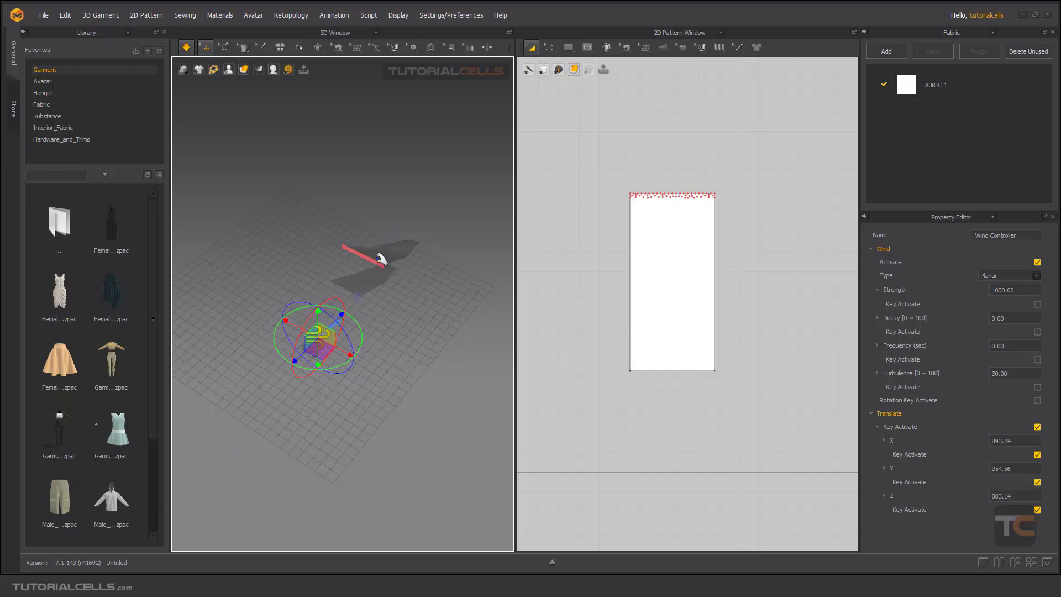
Step: Move the wind controller behind the hanging cloth and back to its front, ending at about X 779, Z 896
{"action": "left_click_drag", "start_coordinate": [323, 358], "coordinate": [439, 237]}
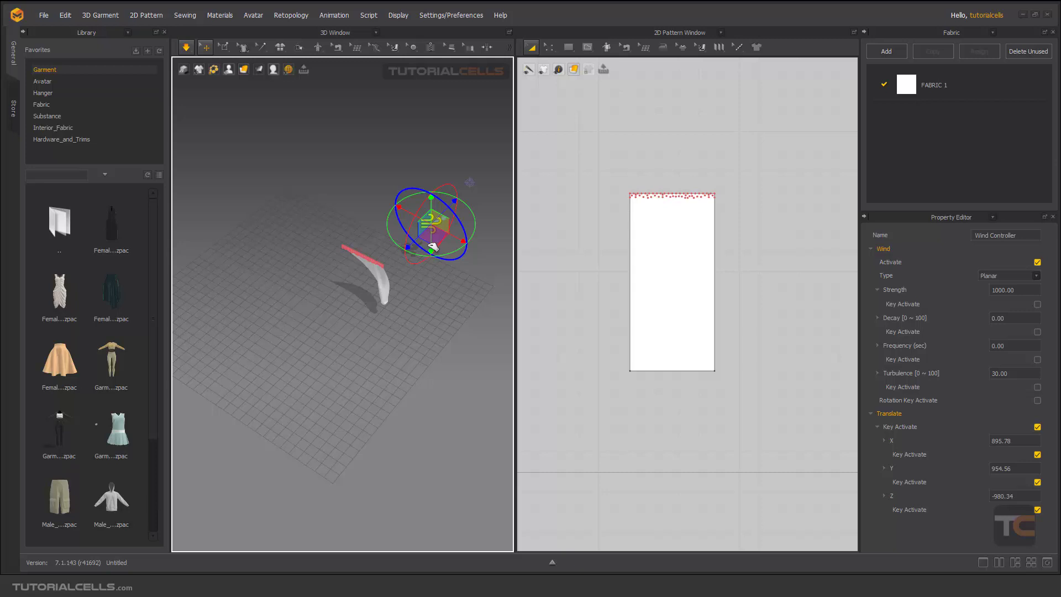
{"action": "left_click_drag", "start_coordinate": [432, 245], "coordinate": [309, 362]}
{"action": "right_click_drag", "start_coordinate": [310, 362], "coordinate": [276, 191]}
{"action": "mouse_move", "coordinate": [278, 192]}
{"action": "left_mouse_down"}
{"action": "mouse_move", "coordinate": [282, 241]}
{"action": "mouse_move", "coordinate": [273, 173]}
{"action": "left_mouse_up"}
{"action": "right_click_drag", "start_coordinate": [260, 223], "coordinate": [354, 287]}
{"action": "middle_click_drag", "start_coordinate": [354, 286], "coordinate": [382, 290]}
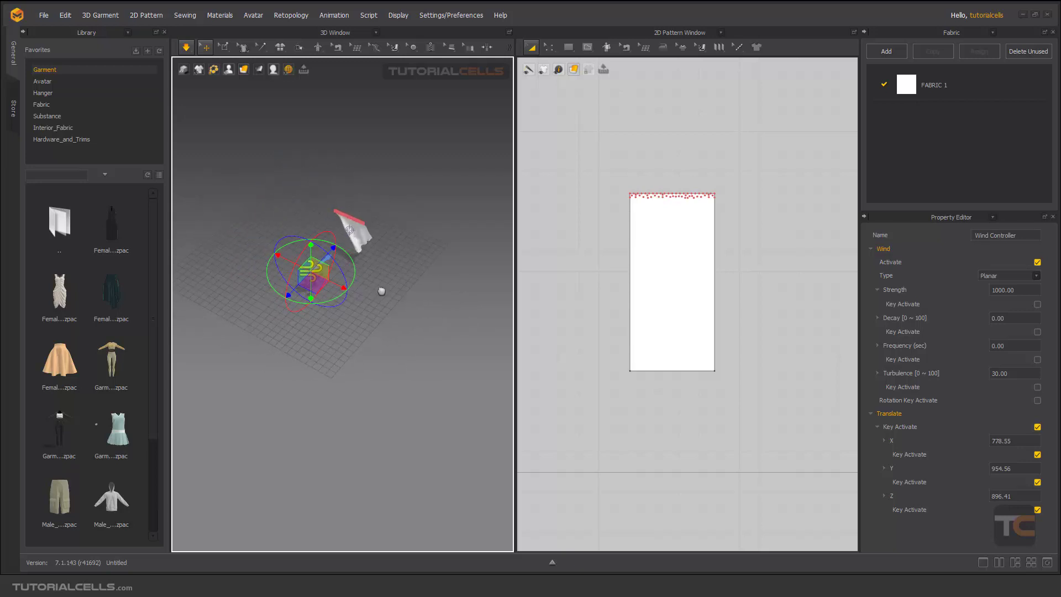
Step: Try to copy the pinned rectangle in the 2D window while the 3D Pin tool is active
{"action": "key", "text": "w"}
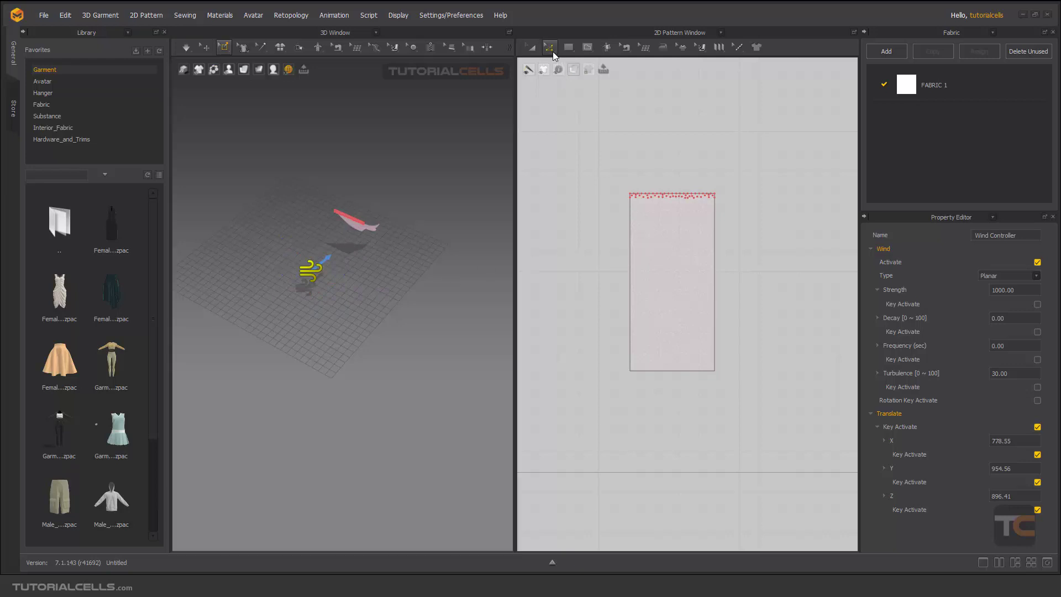
{"action": "left_click", "coordinate": [531, 47]}
{"action": "left_click", "coordinate": [636, 220]}
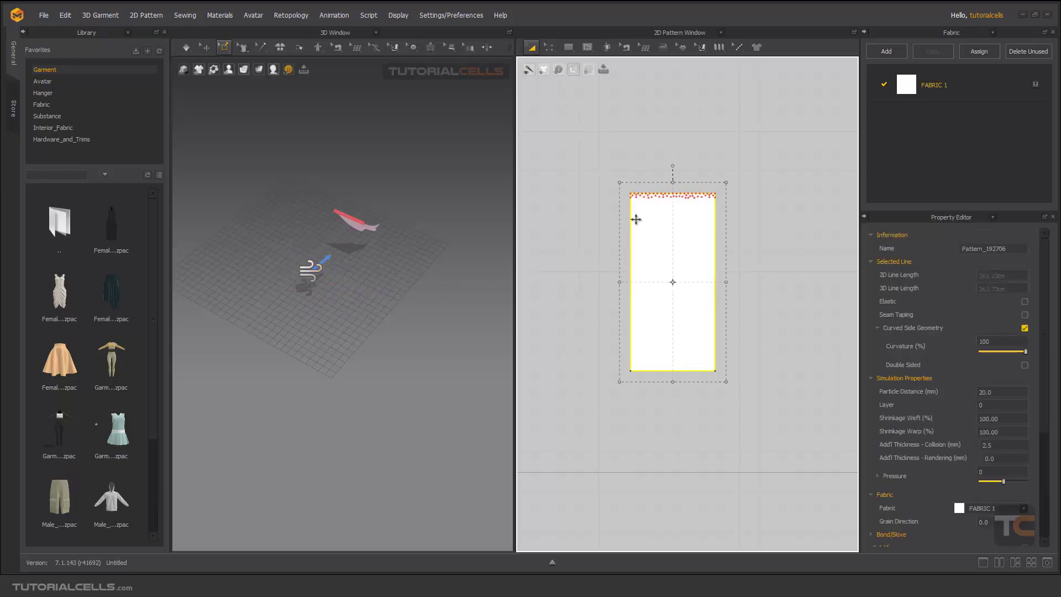
{"action": "key", "text": "ctrl+c"}
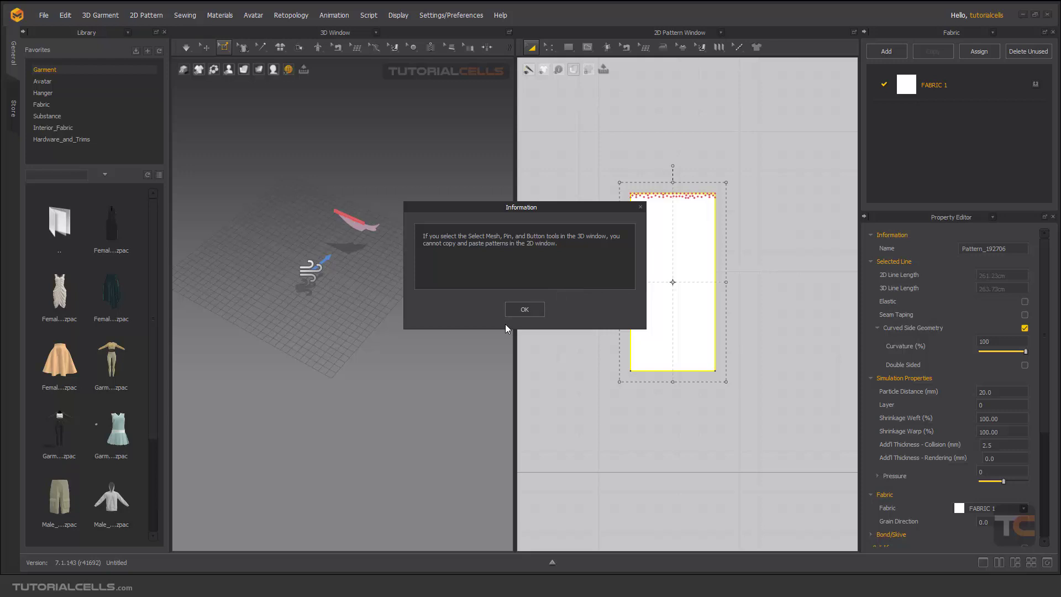
{"action": "left_click", "coordinate": [522, 308]}
{"action": "middle_click_drag", "start_coordinate": [660, 268], "coordinate": [604, 279]}
{"action": "left_click", "coordinate": [685, 256]}
{"action": "left_click", "coordinate": [635, 263]}
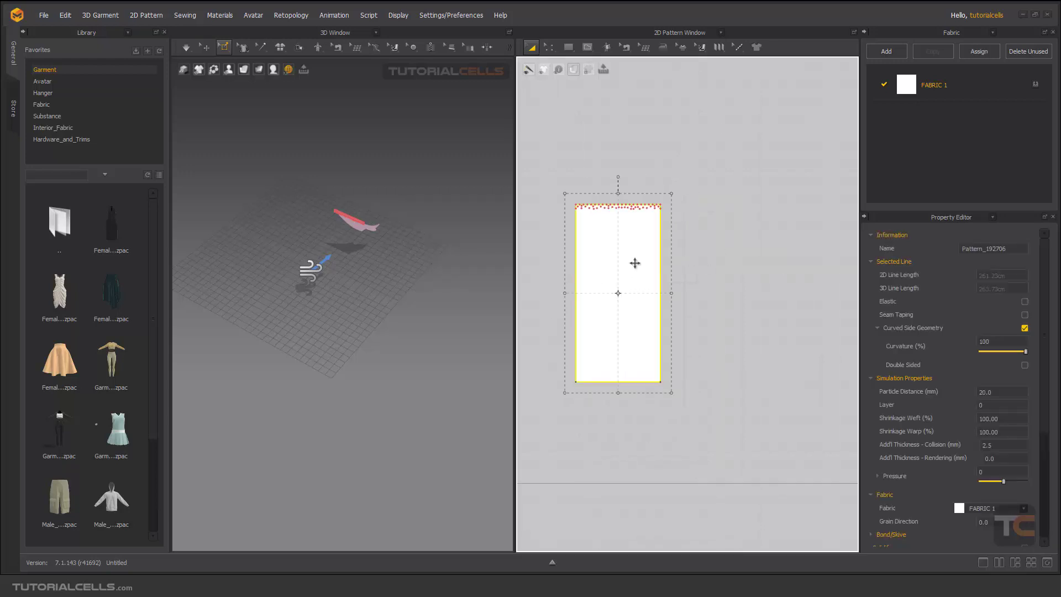
{"action": "key", "text": "ctrl+c"}
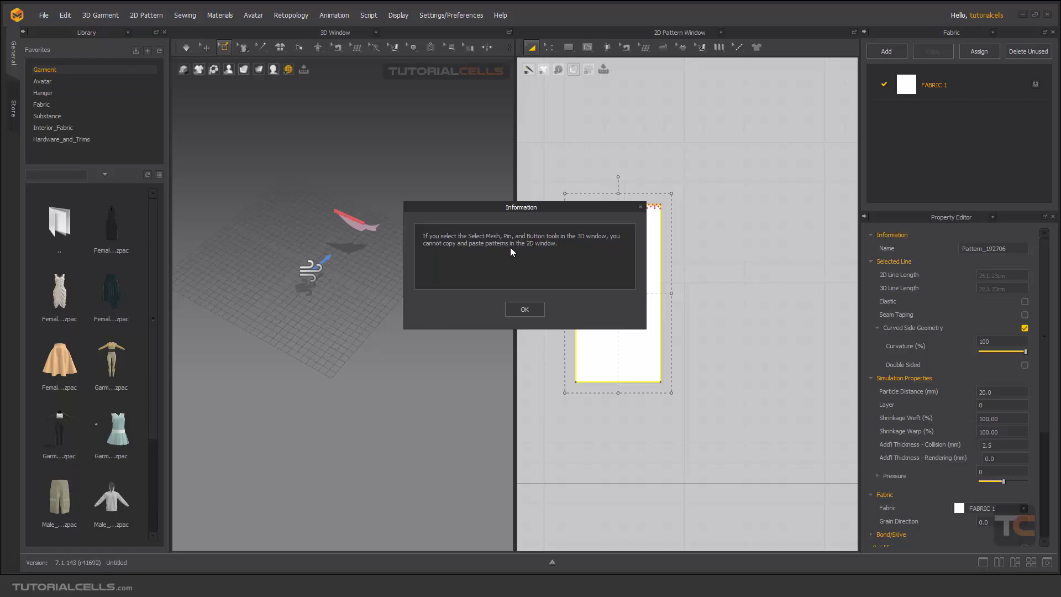
{"action": "left_click", "coordinate": [521, 309]}
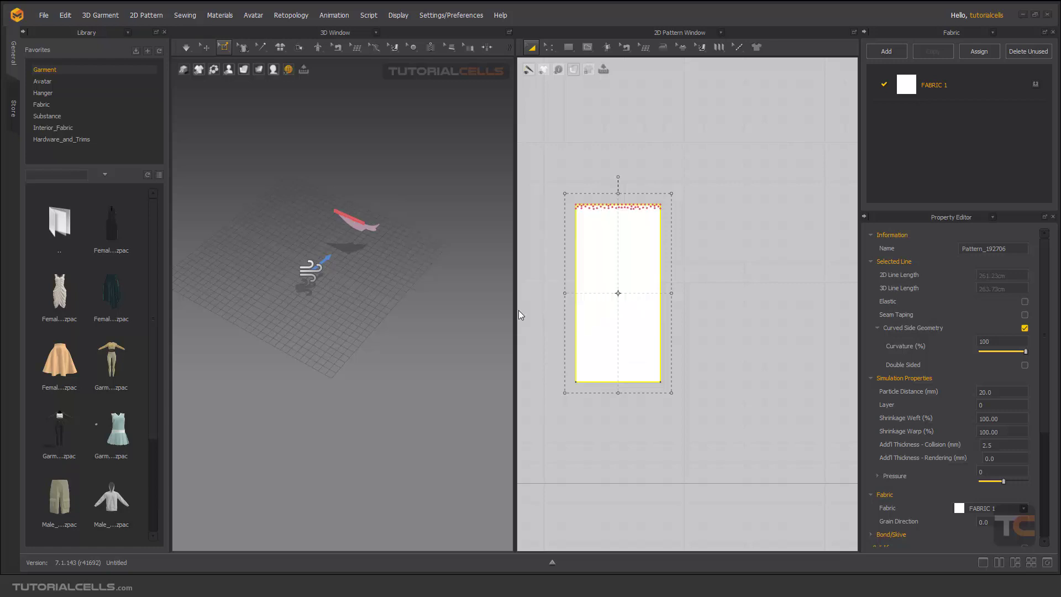
Step: Switch the 3D window to the Select/Move tool and paste a copy of the pinned rectangle to the right of the original
{"action": "left_click", "coordinate": [202, 53]}
{"action": "left_click", "coordinate": [473, 157]}
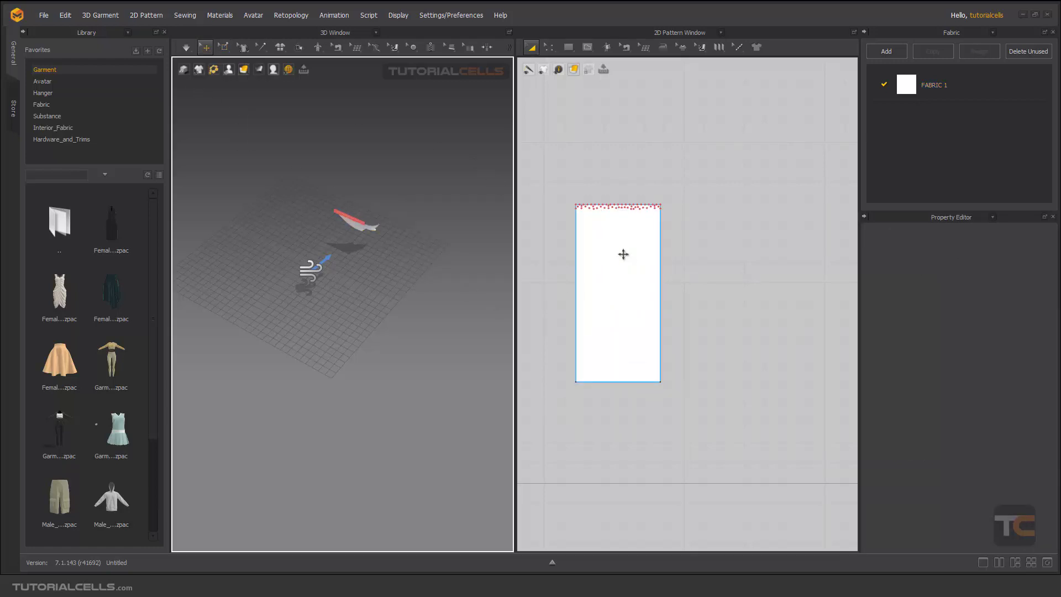
{"action": "left_click", "coordinate": [633, 263]}
{"action": "key", "text": "ctrl+c"}
{"action": "key", "text": "ctrl+v"}
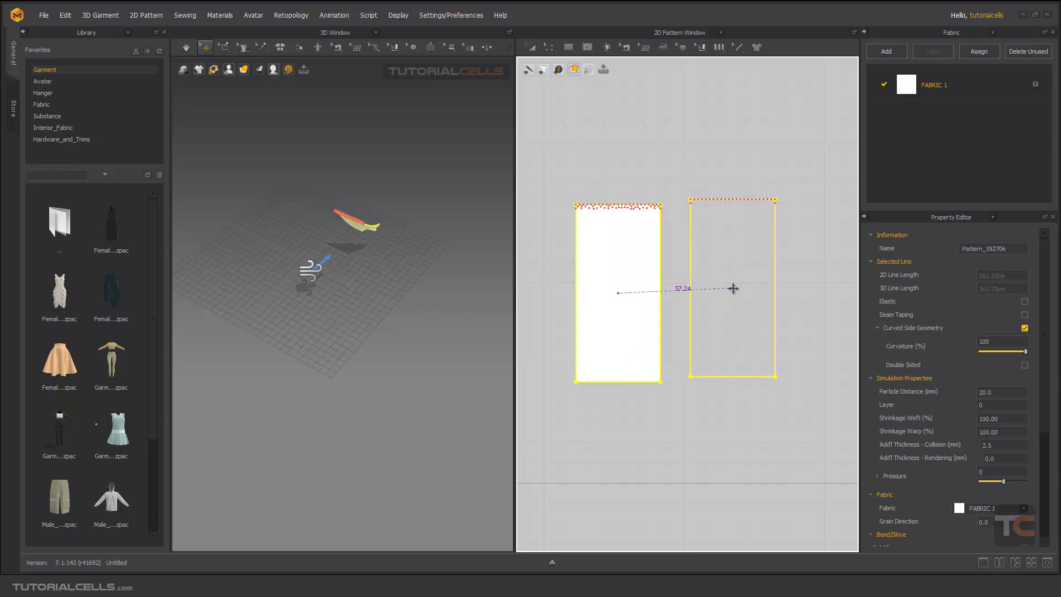
{"action": "left_click", "coordinate": [736, 292]}
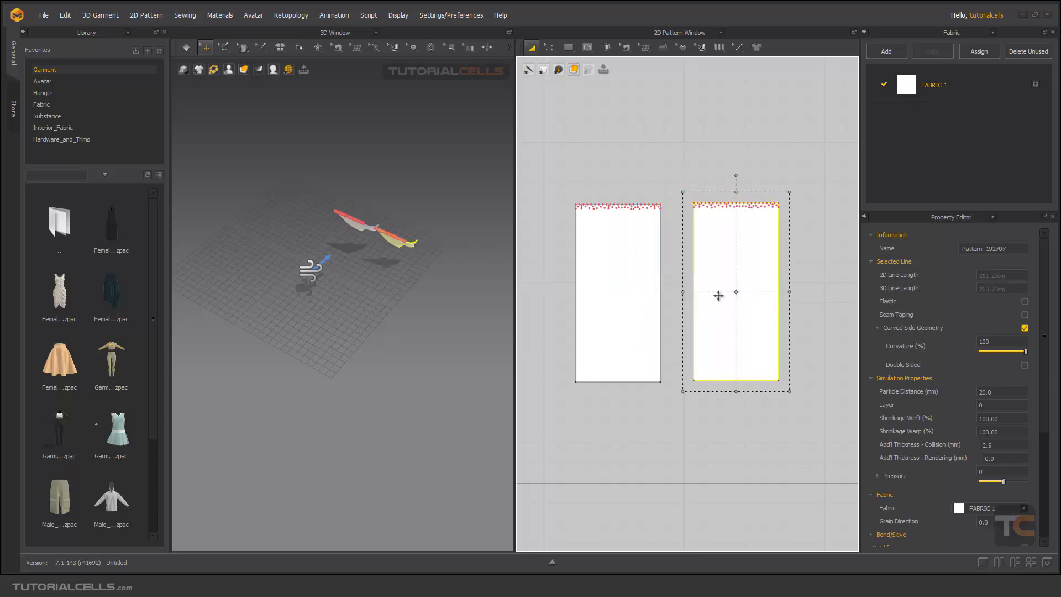
Step: Move the copied cloth to the opposite side of the wind controller in 3D and run the simulation
{"action": "left_click", "coordinate": [394, 247]}
{"action": "left_click_drag", "start_coordinate": [395, 246], "coordinate": [266, 331]}
{"action": "key", "text": "space"}
{"action": "right_click_drag", "start_coordinate": [370, 303], "coordinate": [305, 279]}
{"action": "middle_click_drag", "start_coordinate": [325, 281], "coordinate": [342, 291]}
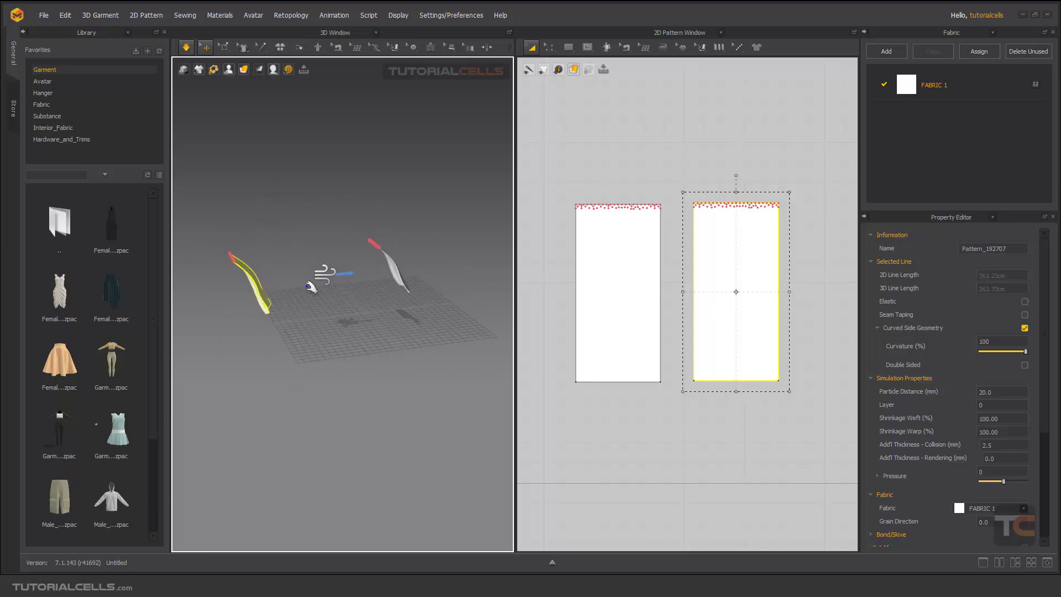
Step: Set the wind controller's type to Spherical
{"action": "left_click", "coordinate": [323, 274]}
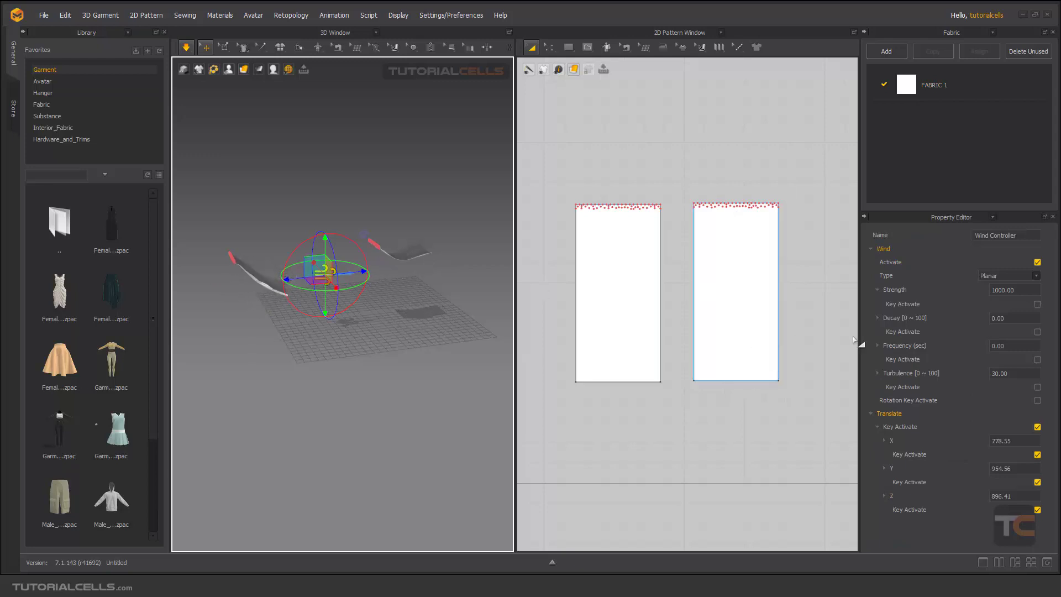
{"action": "left_click", "coordinate": [1036, 278]}
{"action": "left_click", "coordinate": [1003, 292]}
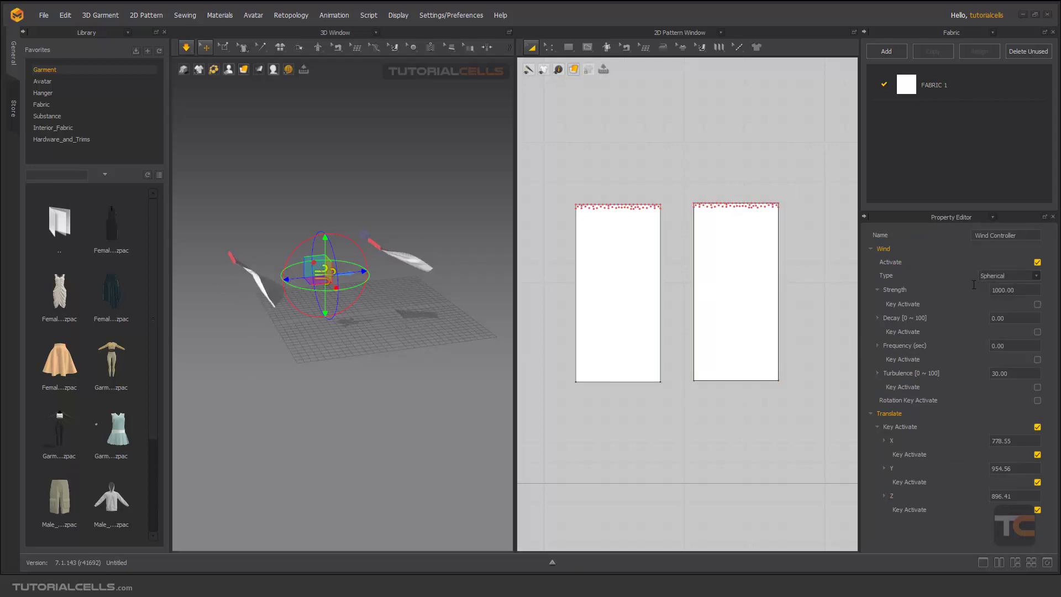
Step: Reposition the spherical wind controller between the two hanging cloths at about X 887, Z 1125
{"action": "mouse_move", "coordinate": [318, 293]}
{"action": "right_mouse_down"}
{"action": "mouse_move", "coordinate": [337, 316]}
{"action": "mouse_move", "coordinate": [326, 287]}
{"action": "right_mouse_up"}
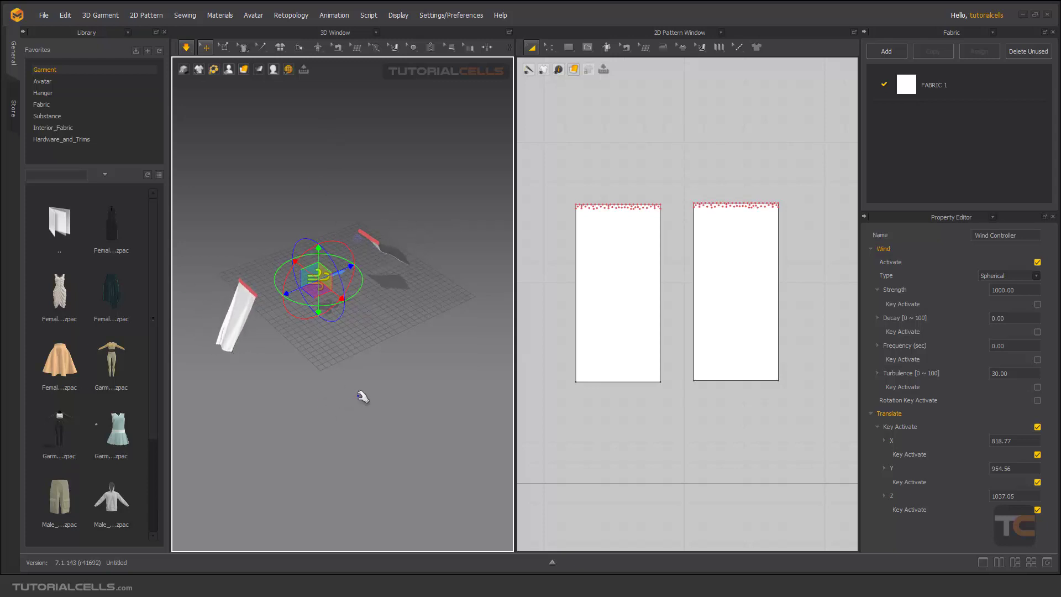
{"action": "right_click_drag", "start_coordinate": [362, 396], "coordinate": [331, 306]}
{"action": "mouse_move", "coordinate": [331, 306]}
{"action": "left_mouse_down"}
{"action": "mouse_move", "coordinate": [348, 317]}
{"action": "mouse_move", "coordinate": [462, 283]}
{"action": "mouse_move", "coordinate": [452, 231]}
{"action": "mouse_move", "coordinate": [443, 232]}
{"action": "mouse_move", "coordinate": [437, 310]}
{"action": "mouse_move", "coordinate": [342, 320]}
{"action": "mouse_move", "coordinate": [328, 306]}
{"action": "left_mouse_up"}
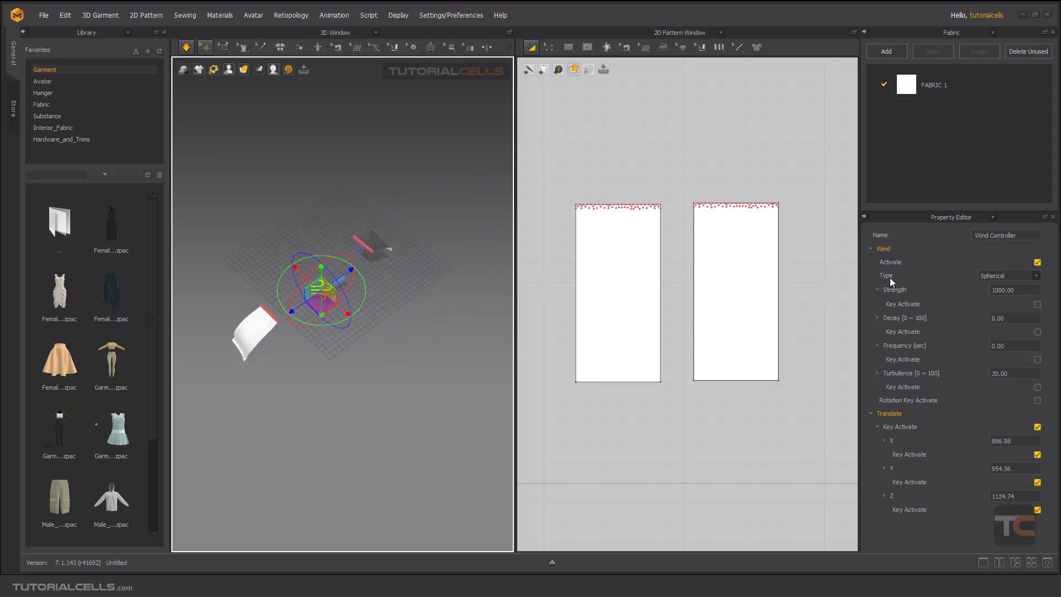
{"action": "scroll", "coordinate": [369, 287], "scroll_direction": "down", "scroll_amount": 3}
{"action": "middle_click_drag", "start_coordinate": [360, 293], "coordinate": [402, 287]}
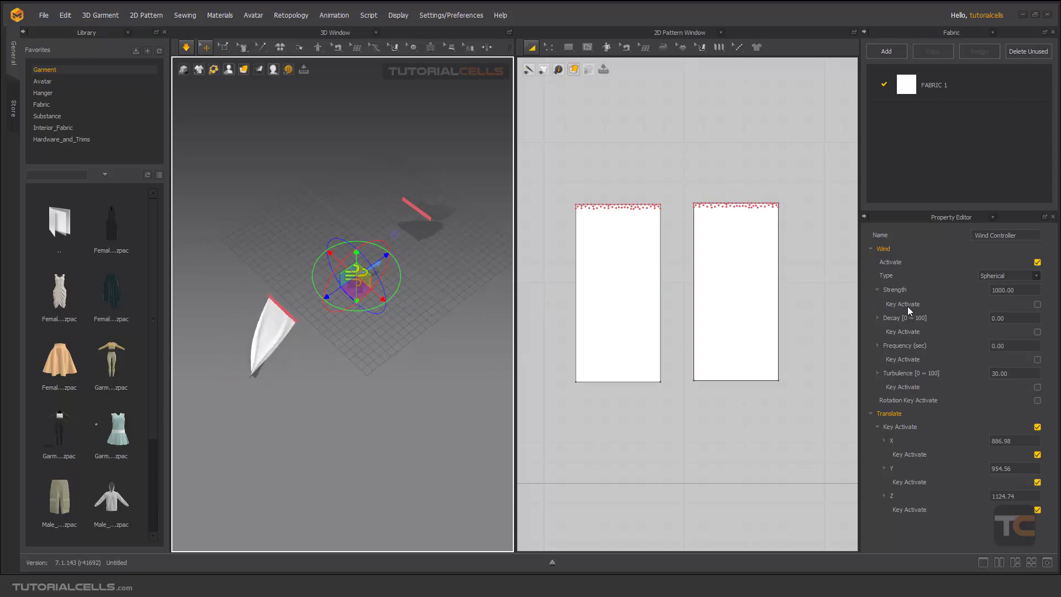
Step: Show the Animation Editor to look at its timeline and hide it again
{"action": "left_click", "coordinate": [553, 563]}
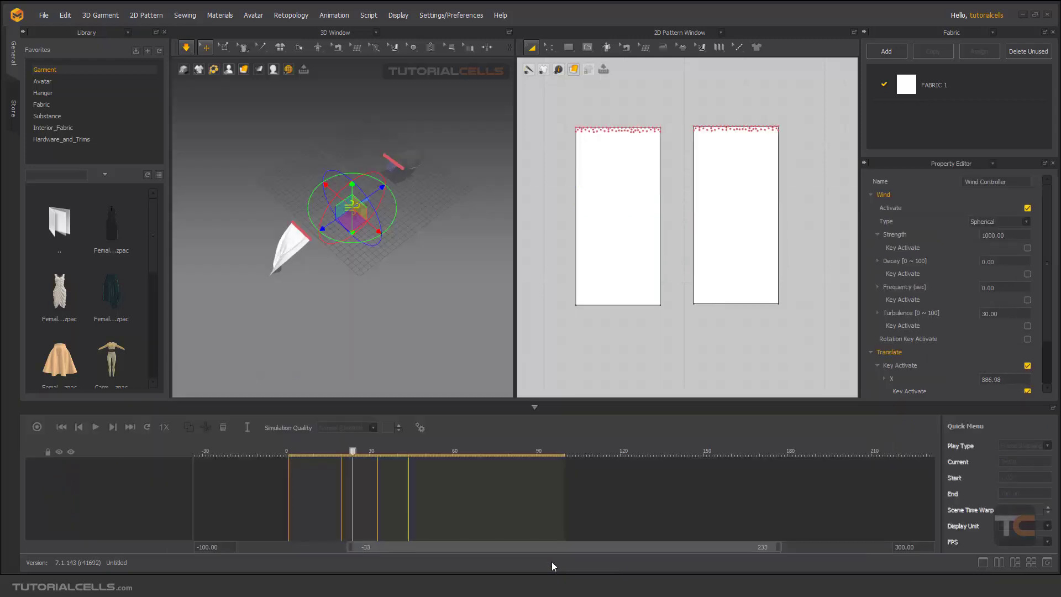
{"action": "left_click", "coordinate": [535, 407]}
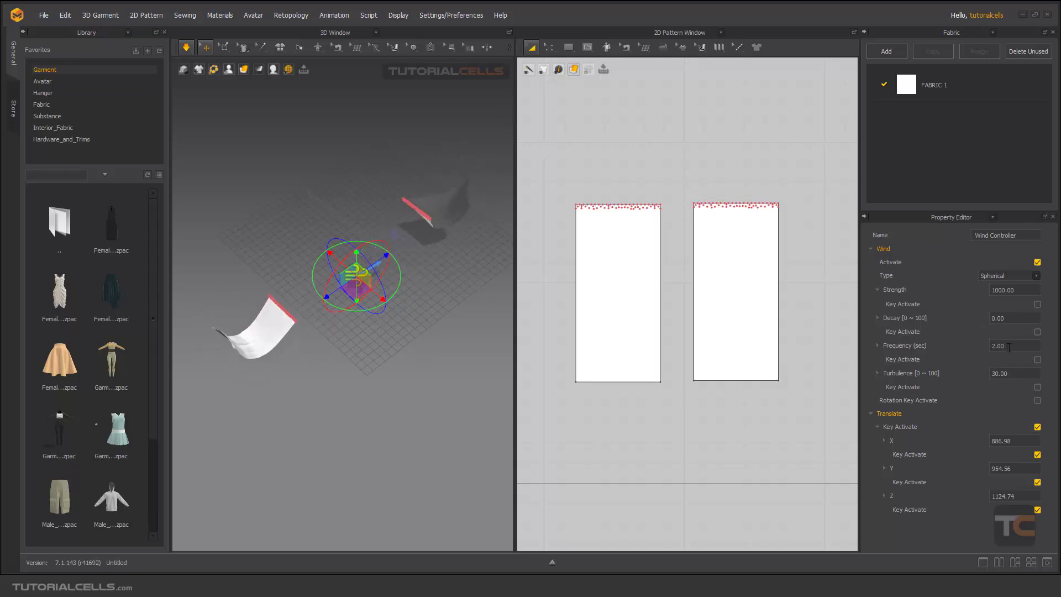
Step: Try a frequency of 2.00 seconds for the spherical wind controller
{"action": "key", "text": "Return"}
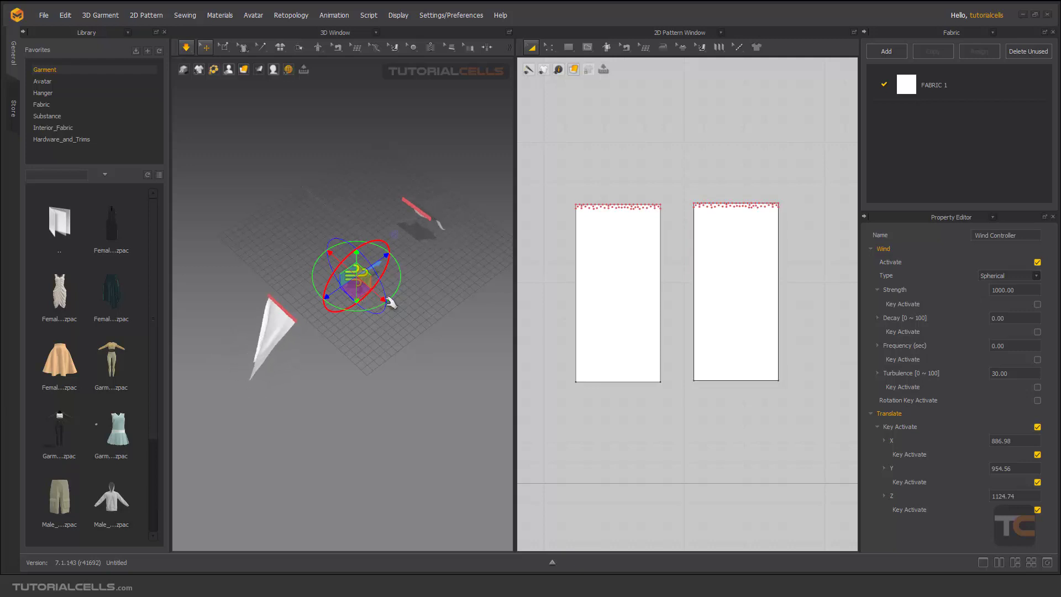
Step: Examine the wind controller's Turbulence setting and the motion of both hanging cloths in the 3D simulation
{"action": "right_click_drag", "start_coordinate": [420, 340], "coordinate": [420, 329]}
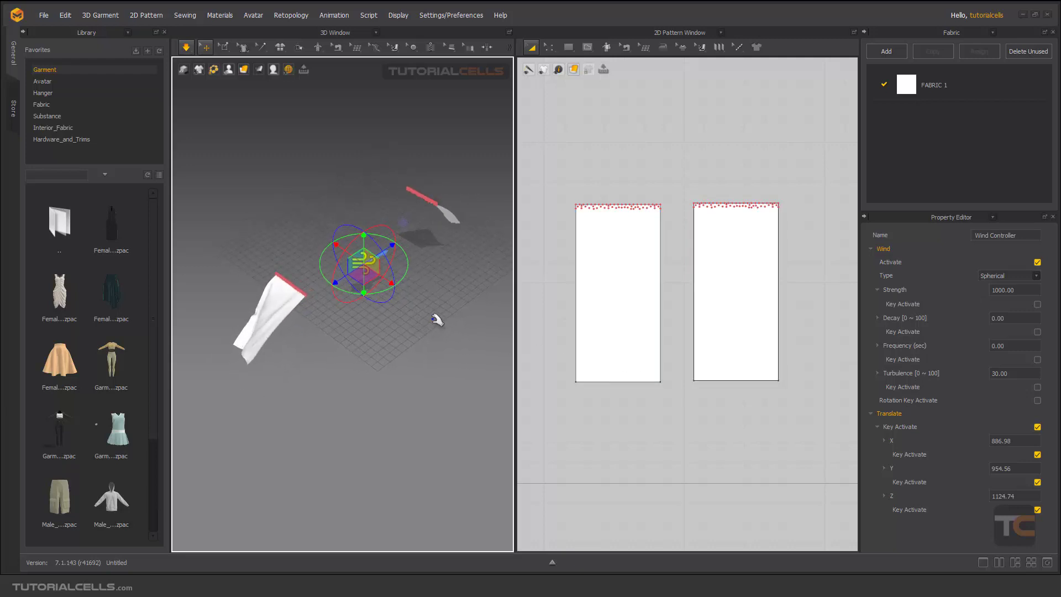
{"action": "middle_click_drag", "start_coordinate": [436, 317], "coordinate": [417, 333]}
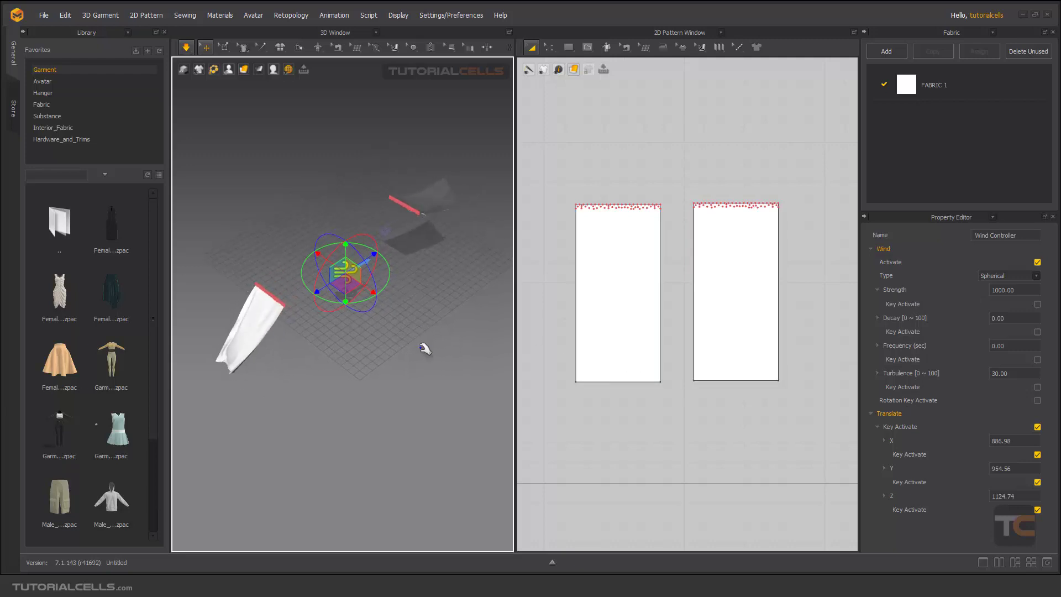
{"action": "left_click", "coordinate": [1012, 374]}
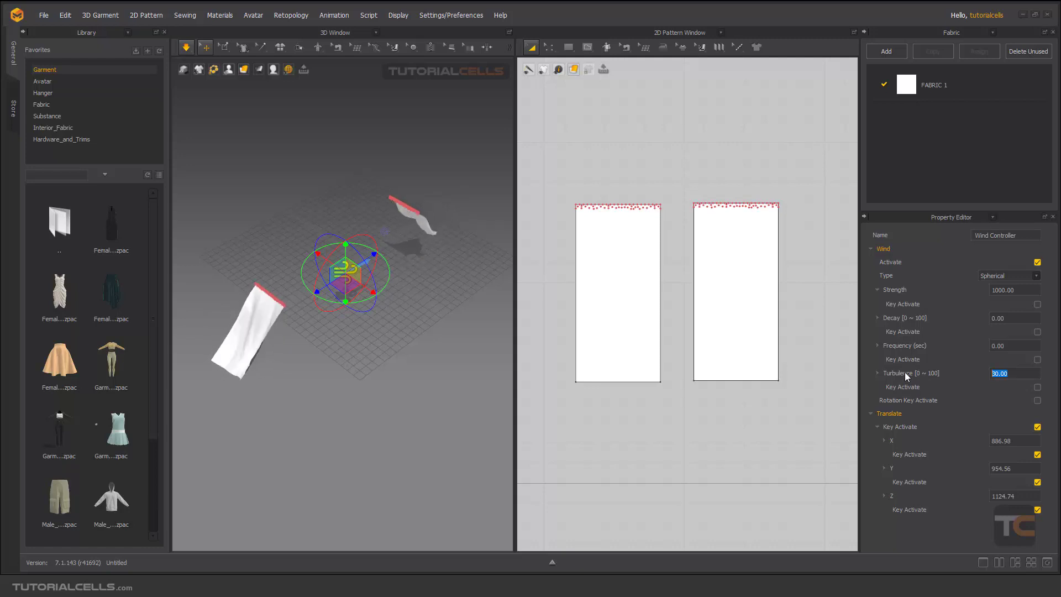
{"action": "left_click", "coordinate": [939, 381]}
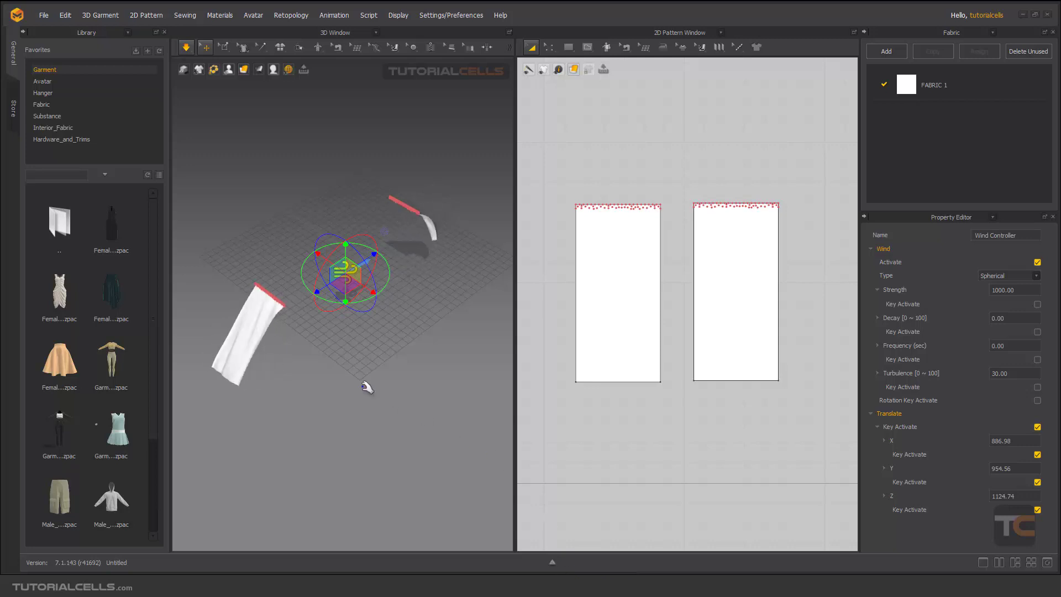
{"action": "right_click_drag", "start_coordinate": [372, 379], "coordinate": [377, 373]}
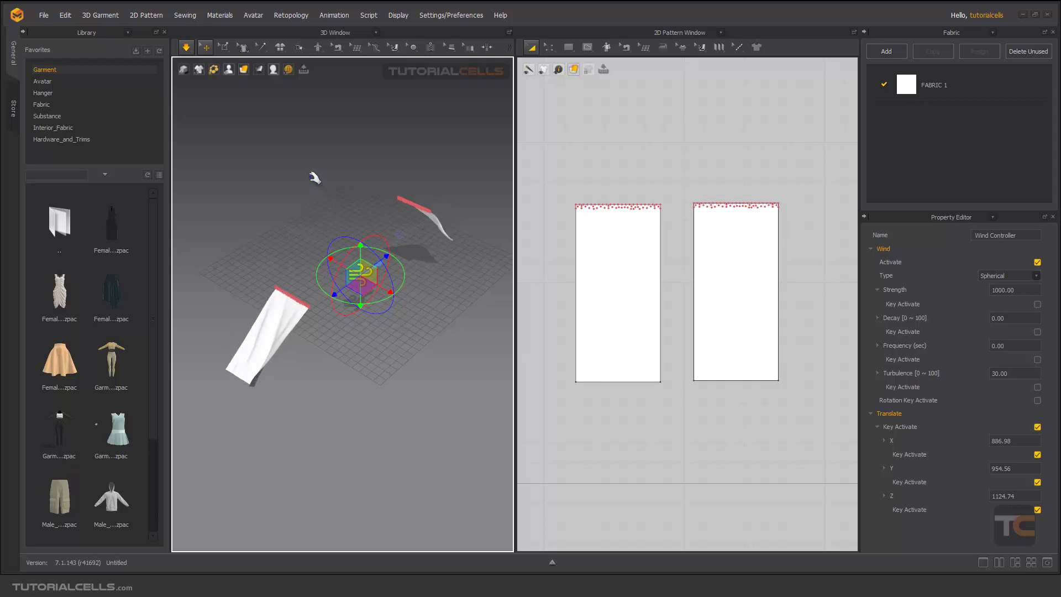
{"action": "scroll", "coordinate": [353, 295], "scroll_direction": "up", "scroll_amount": 2}
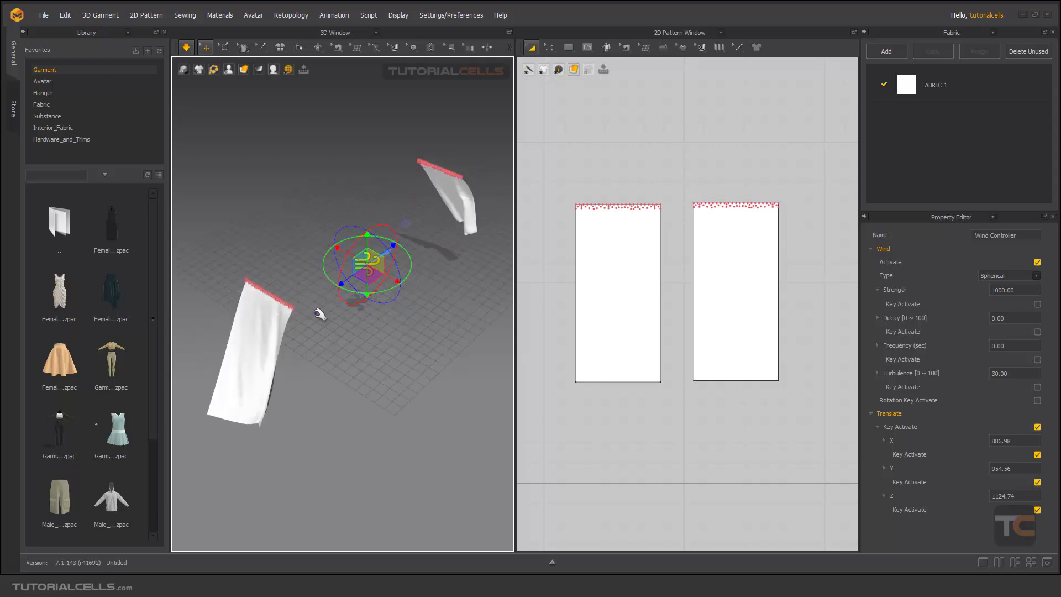